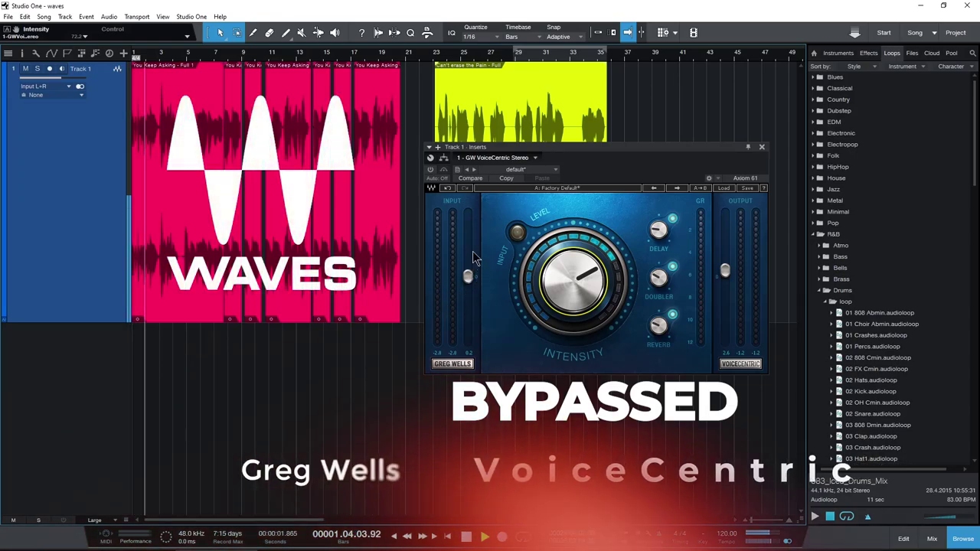
Step: Take the GW VoiceCentric plugin on Track 1 out of bypass and lower its Intensity to about 57.6
click(430, 169)
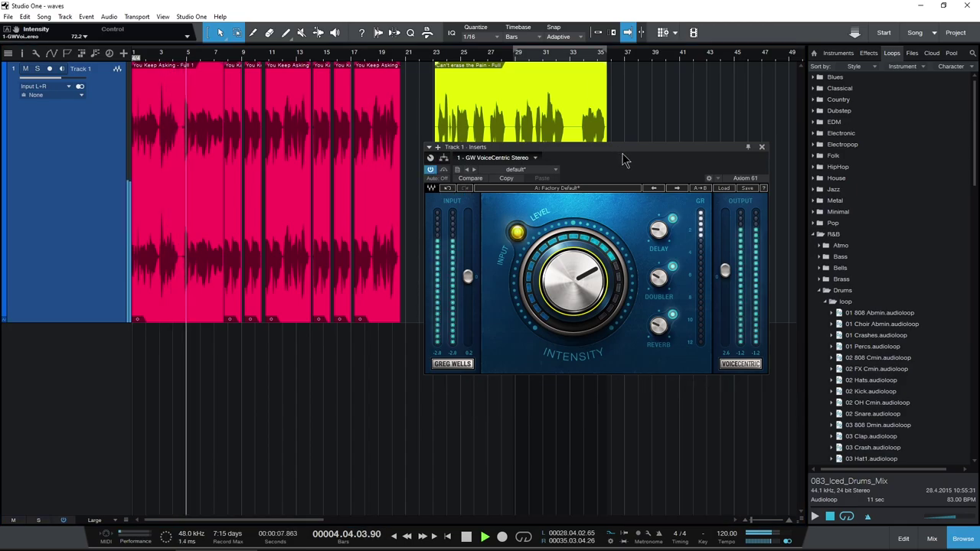
drag(632, 151, 625, 140)
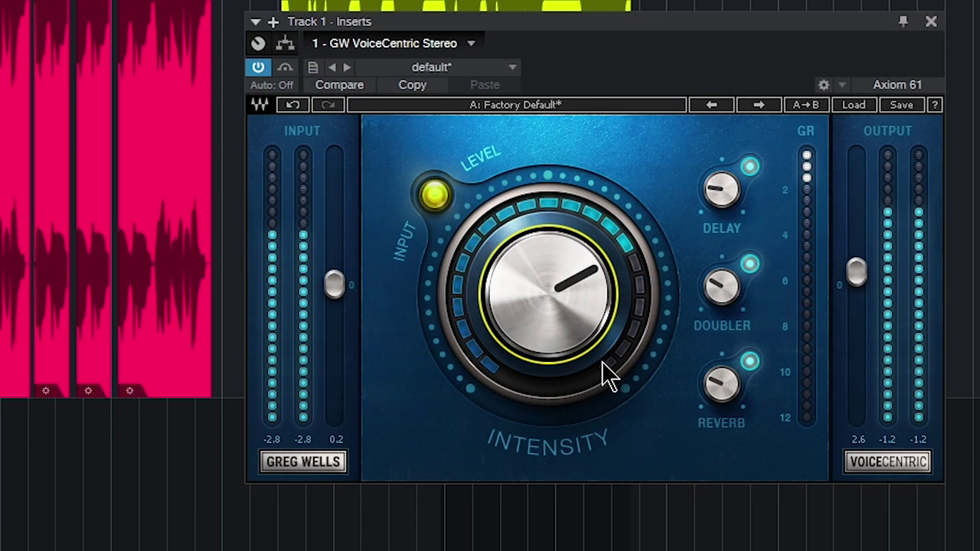
mouse_move(578, 356)
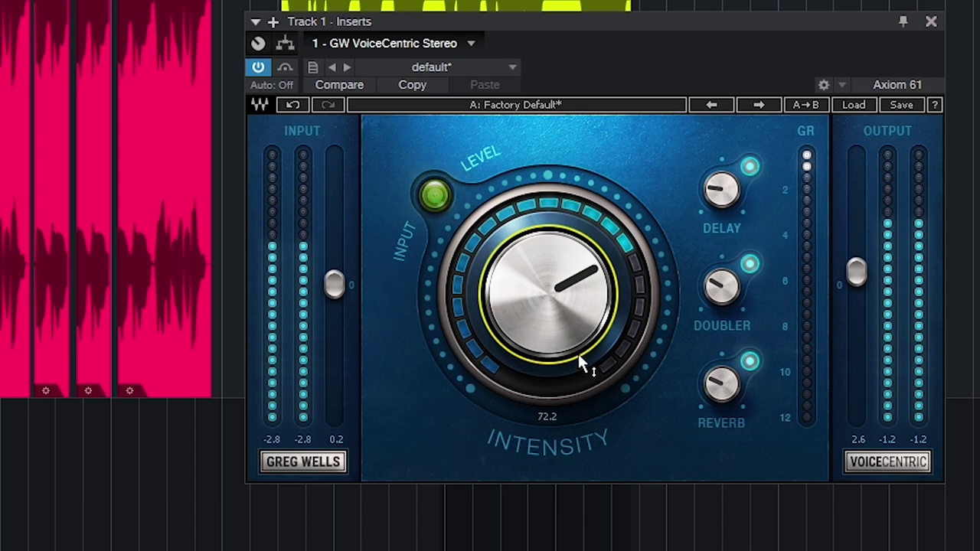
drag(578, 318, 578, 340)
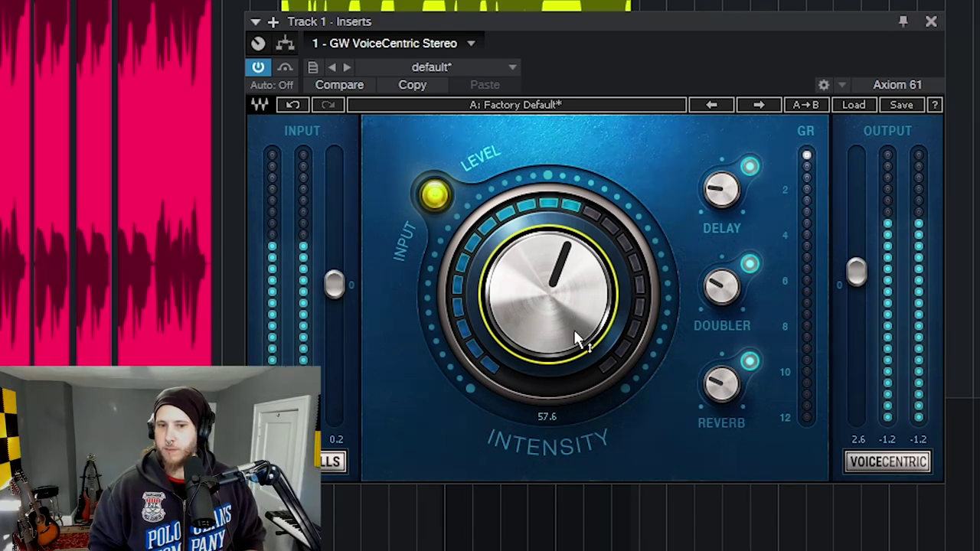
drag(574, 334, 570, 303)
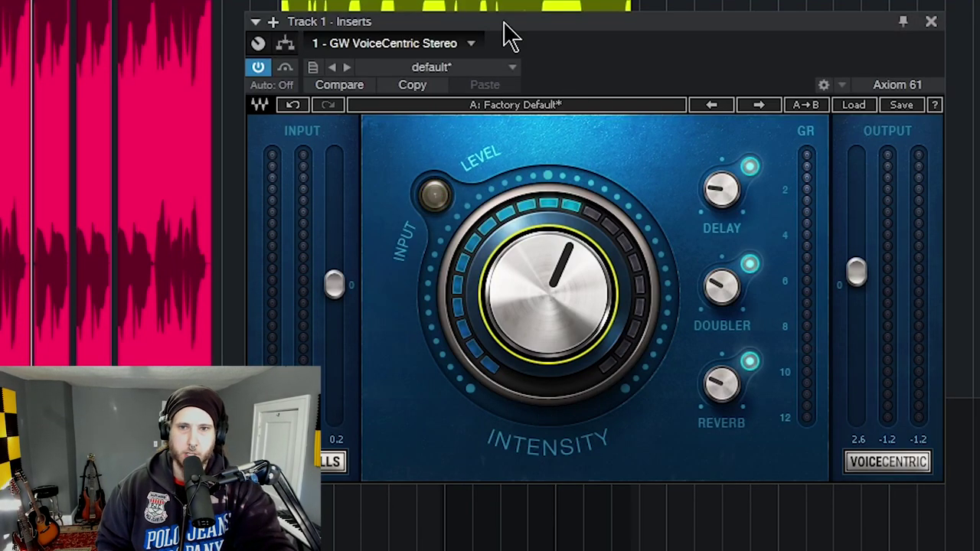
Step: Raise the VoiceCentric input level to 1.0 and clear the clip indicators on the input meters
drag(521, 24, 543, 24)
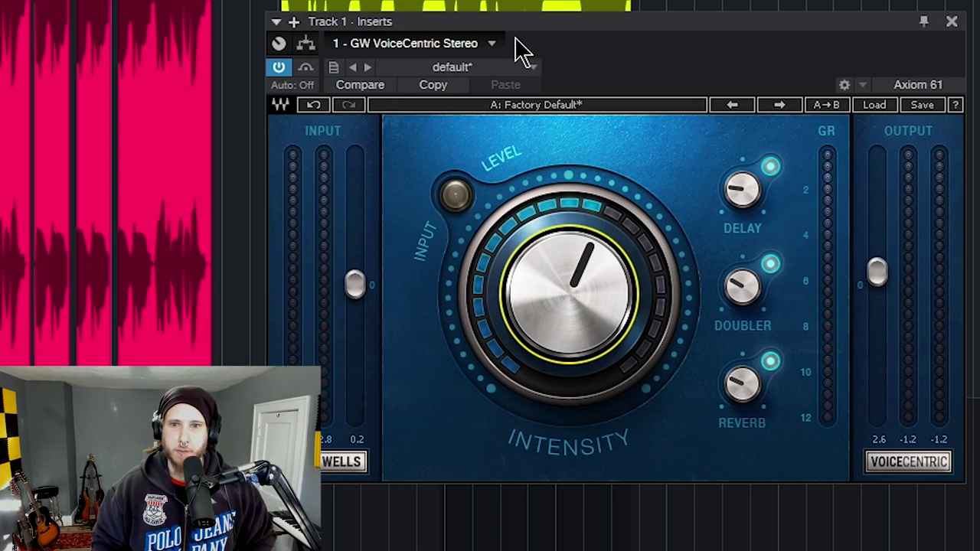
drag(563, 24, 557, 48)
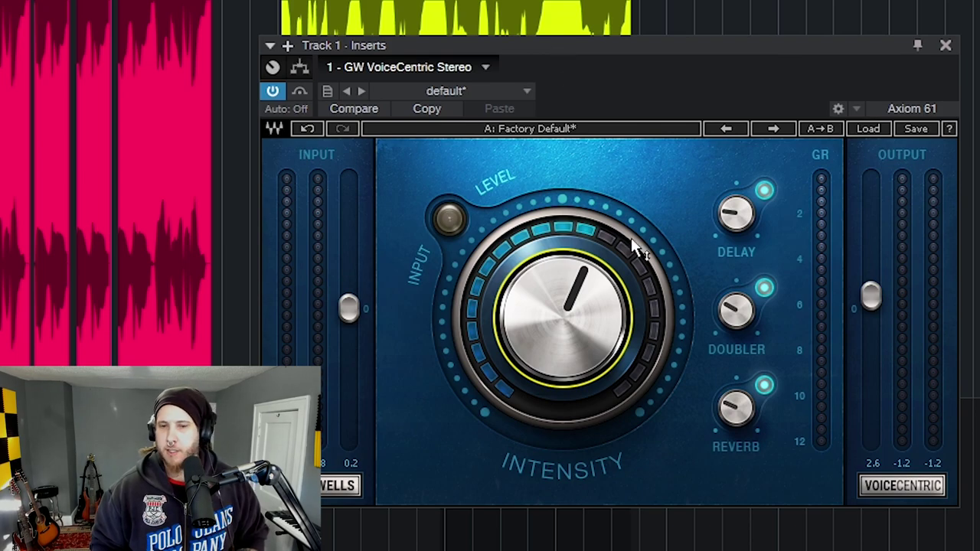
drag(674, 61, 657, 60)
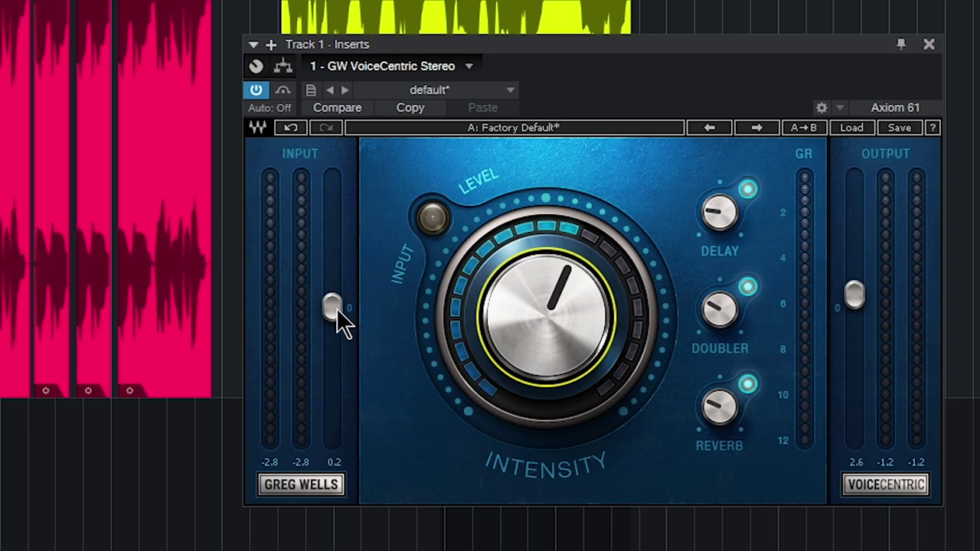
mouse_move(332, 307)
mouse_down()
mouse_move(336, 261)
mouse_move(332, 303)
mouse_up()
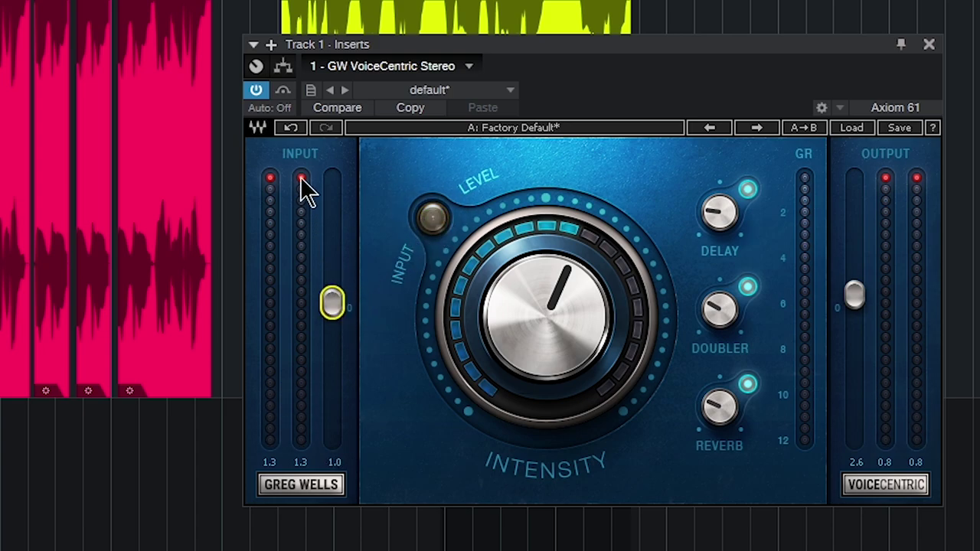
click(300, 178)
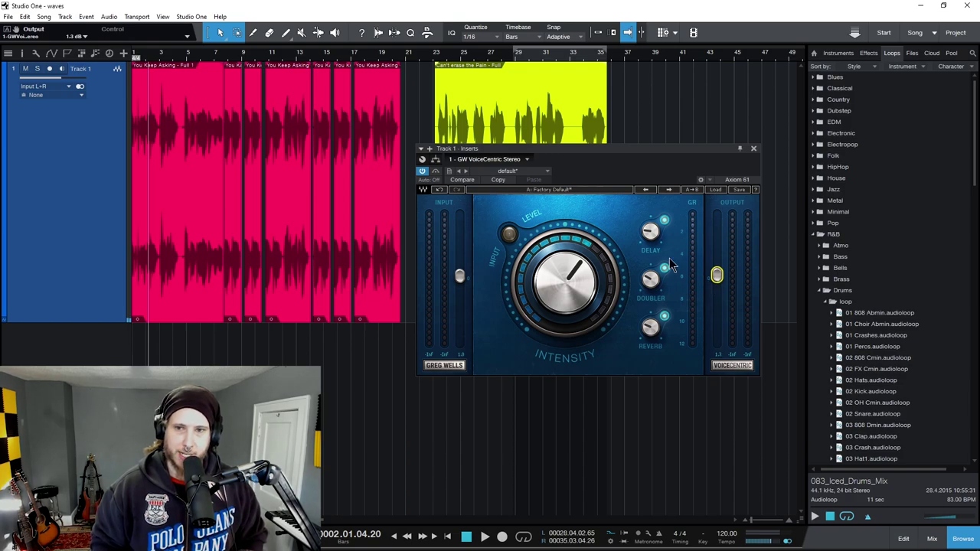
Step: Switch off the Delay, Doubler and Reverb effects with the Delay amount at -23.5, and lower Intensity to 40
click(664, 222)
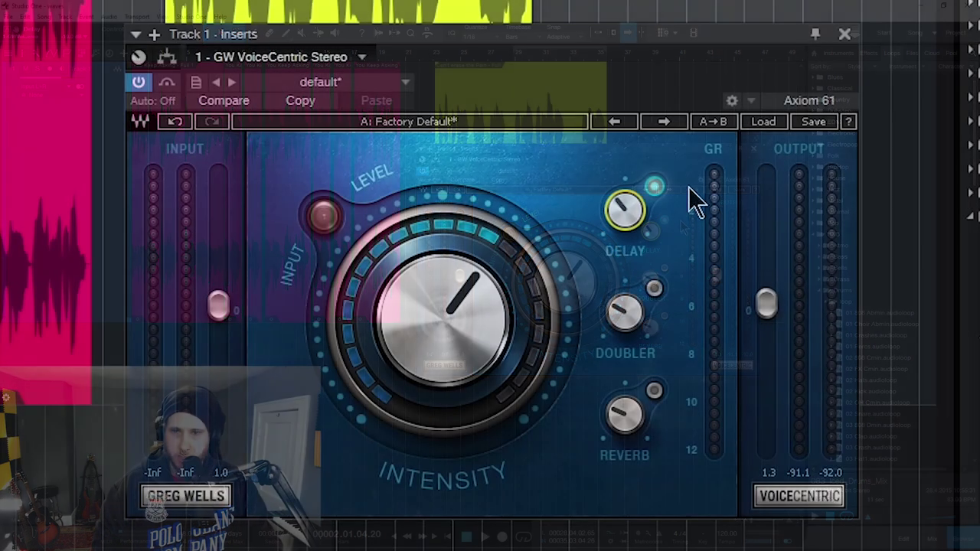
click(665, 221)
drag(651, 231, 651, 229)
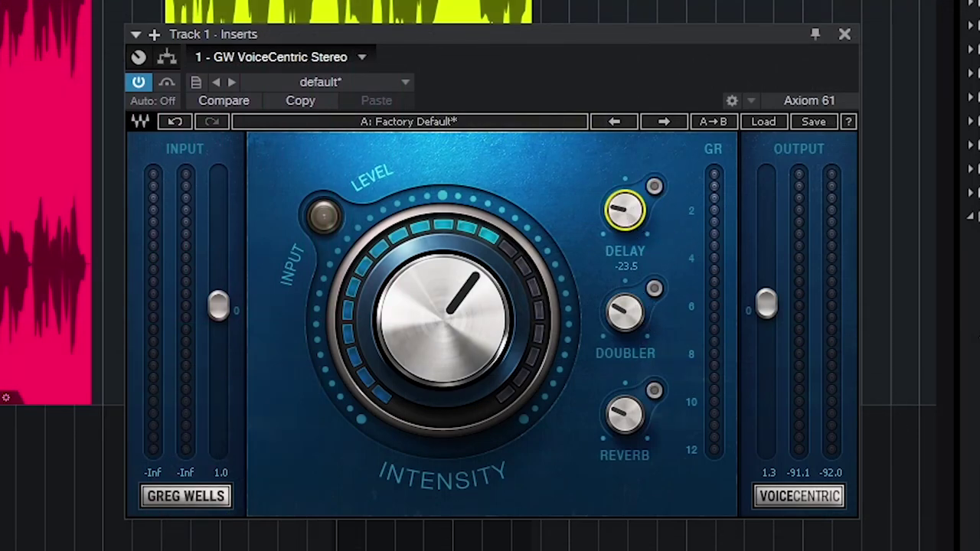
drag(488, 34, 449, 24)
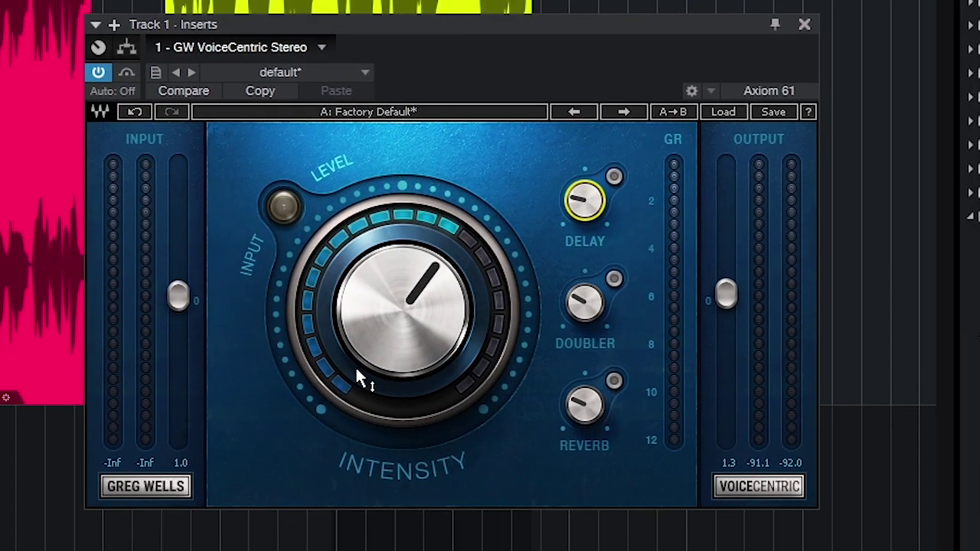
drag(387, 300, 386, 372)
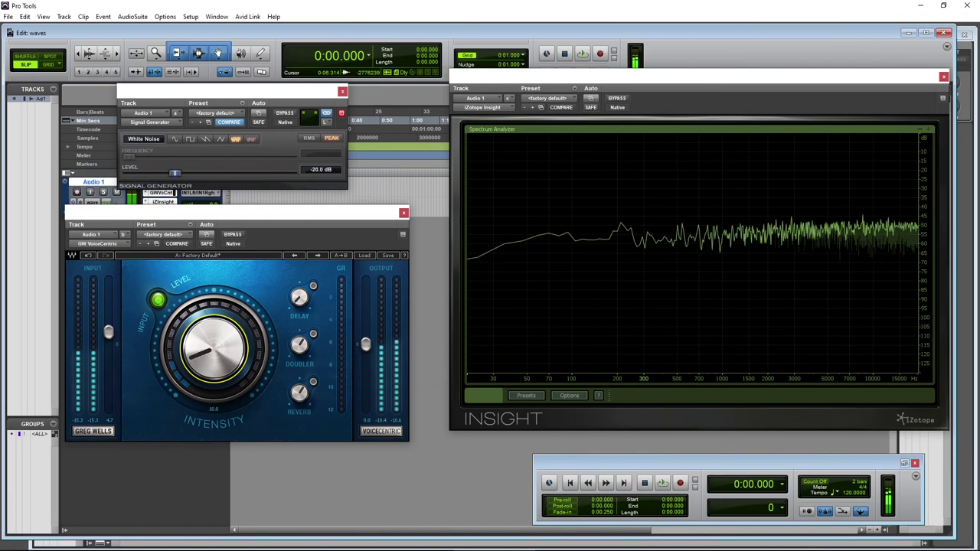
Step: Switch to Pro Tools and adjust VoiceCentric's Intensity while white noise feeds the Insight spectrum analyzer
mouse_move(214, 349)
mouse_down()
mouse_move(214, 389)
mouse_move(214, 361)
mouse_up()
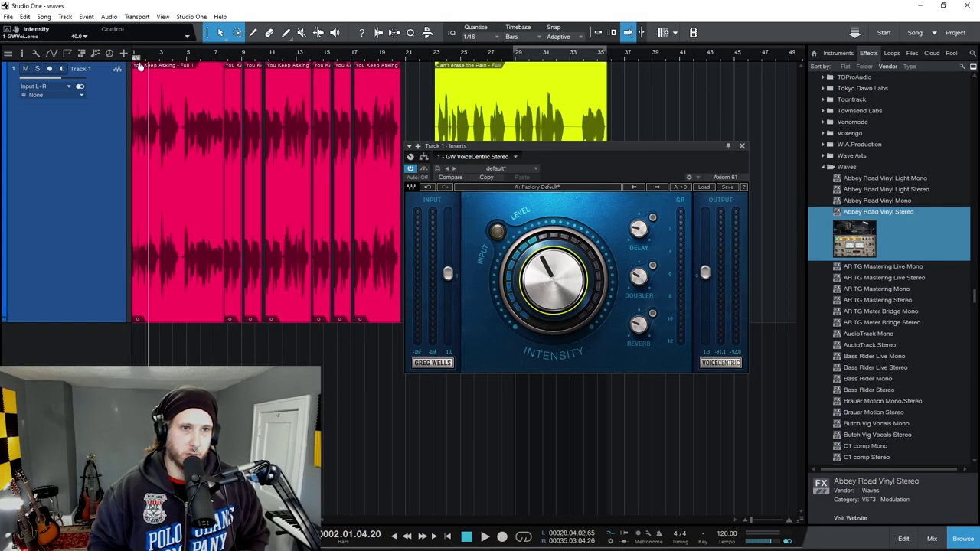
Step: Switch back to Studio One, set VoiceCentric's Intensity to 0, and play the vocal from just before bar 5
click(144, 54)
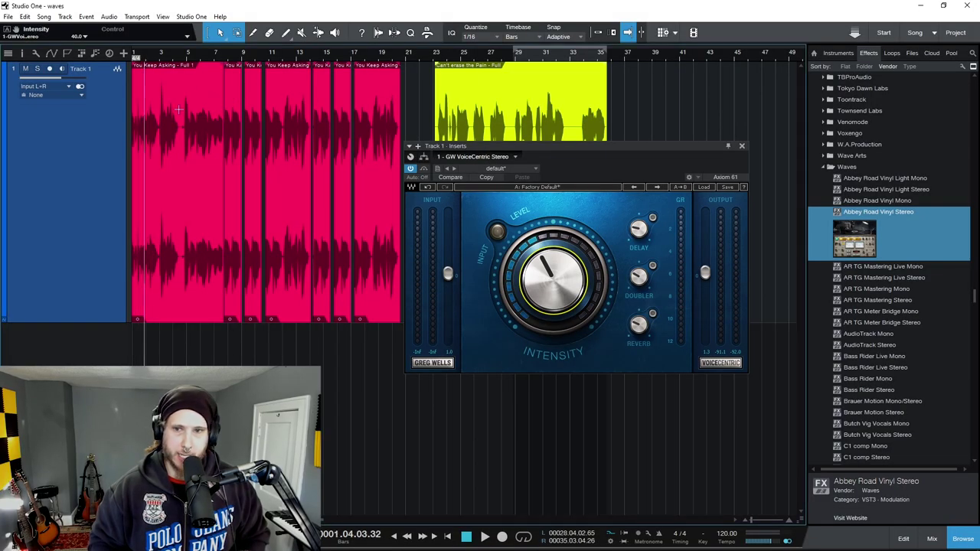
drag(539, 273, 539, 299)
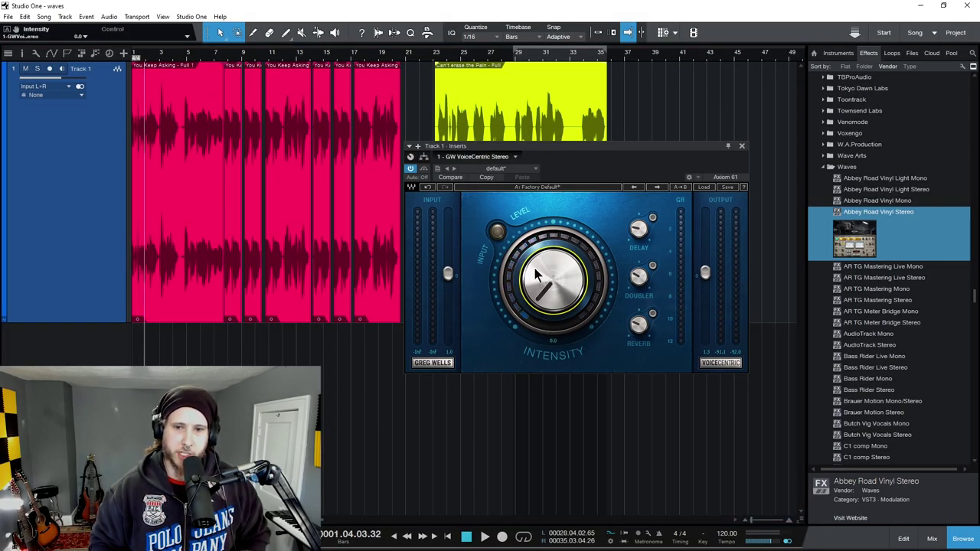
click(187, 67)
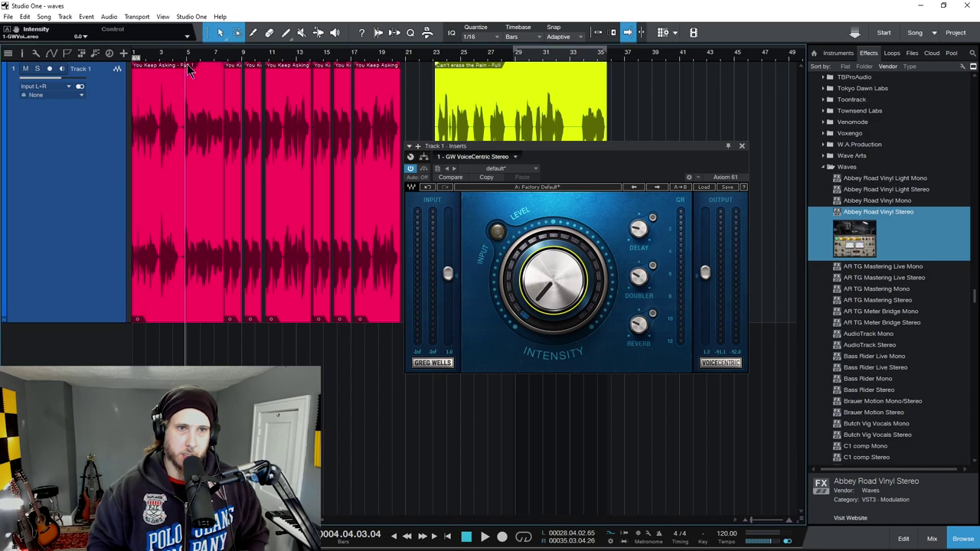
key(space)
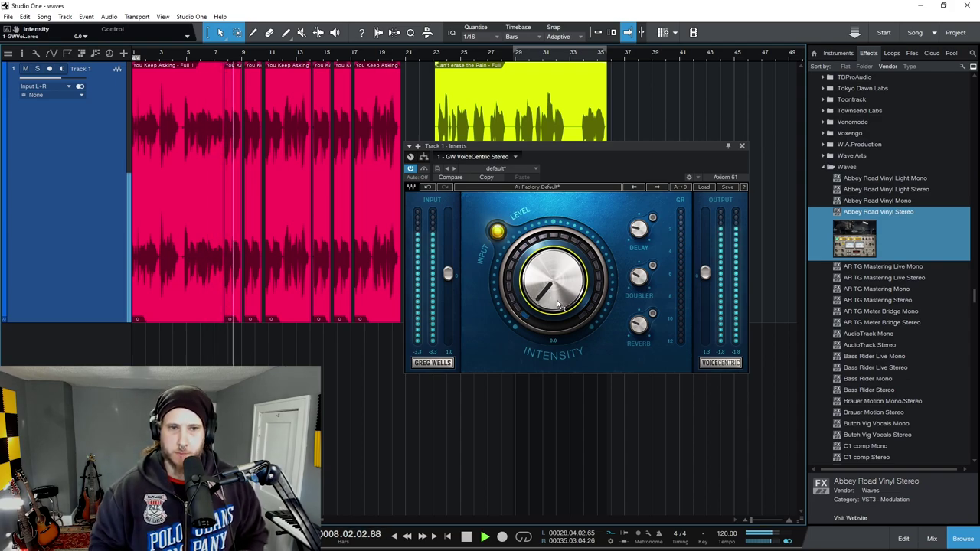
Step: Sweep Intensity up to 100 during playback, then bring it back down to 49.7
drag(556, 301, 556, 203)
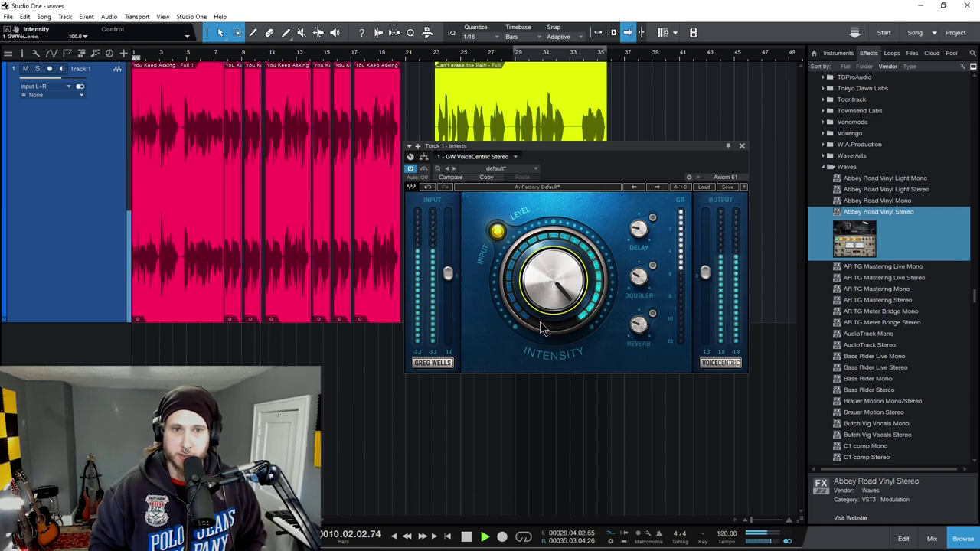
mouse_move(547, 269)
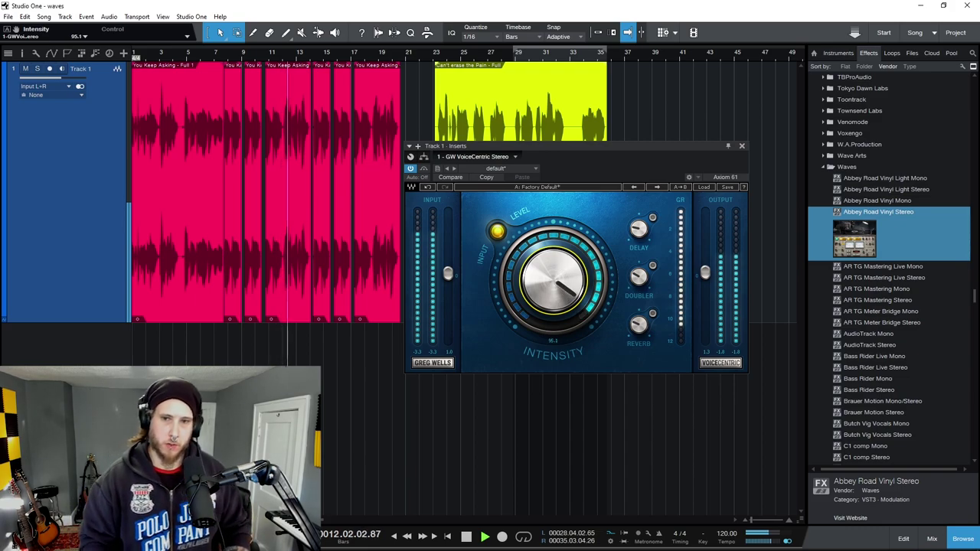
drag(559, 268, 544, 287)
Step: Replay the vocal from just before bar 8 and raise Intensity slightly above the midpoint
click(225, 61)
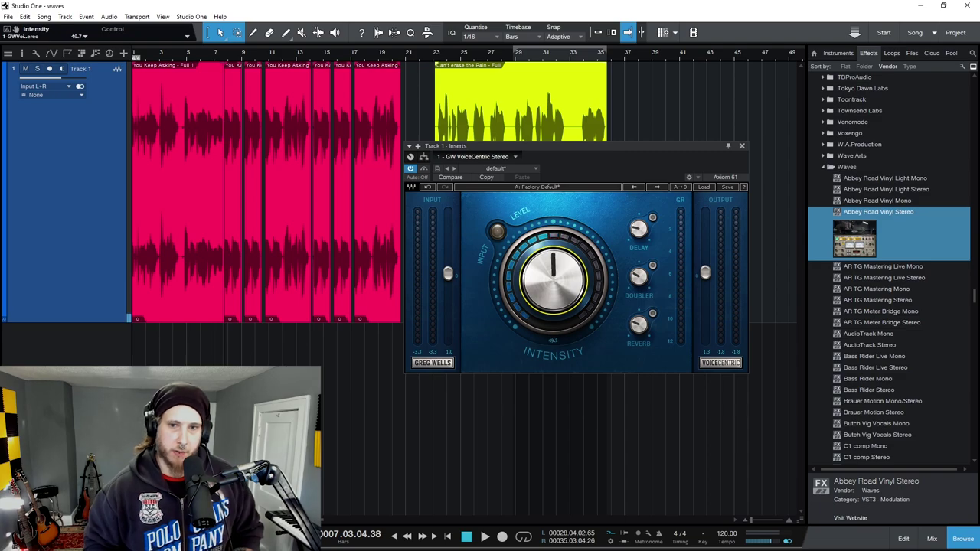
key(space)
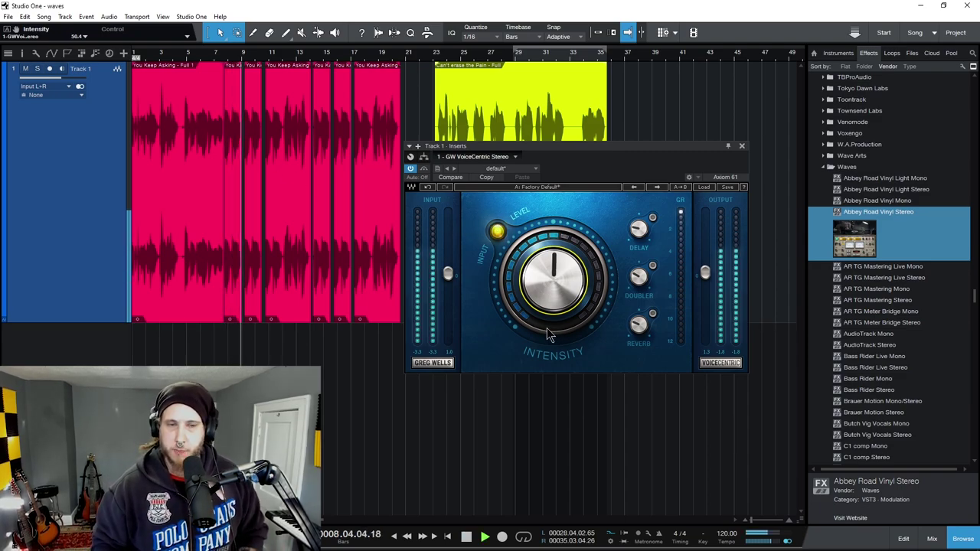
scroll(546, 306, up, 10)
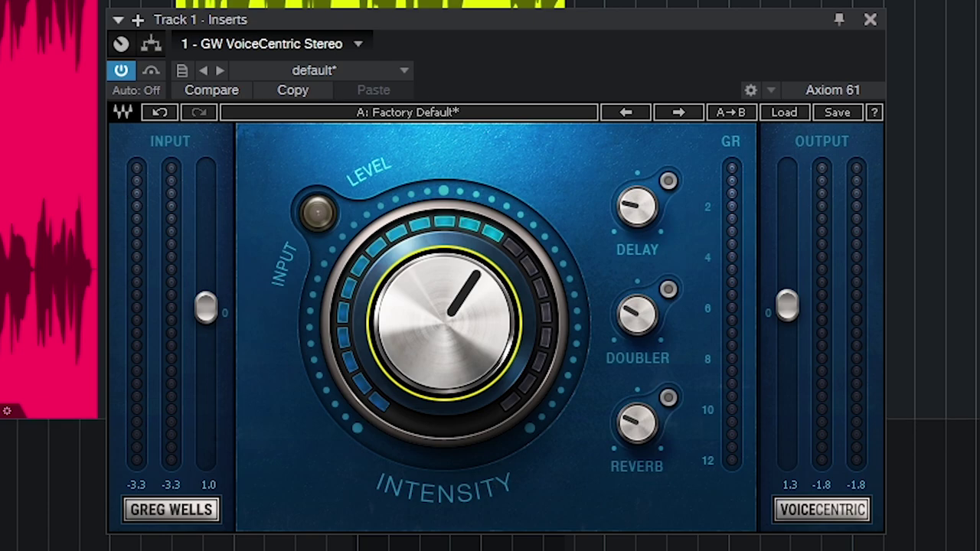
Step: Audition Intensity on the playing vocal by dropping it to 0, raising it past halfway, and lowering it to 31.3
drag(372, 344, 372, 437)
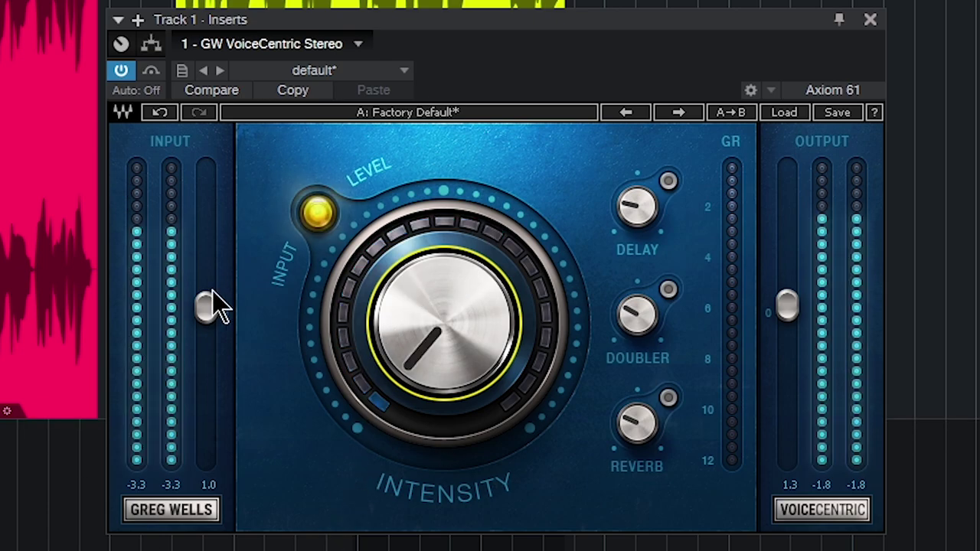
mouse_move(331, 389)
drag(467, 376, 467, 306)
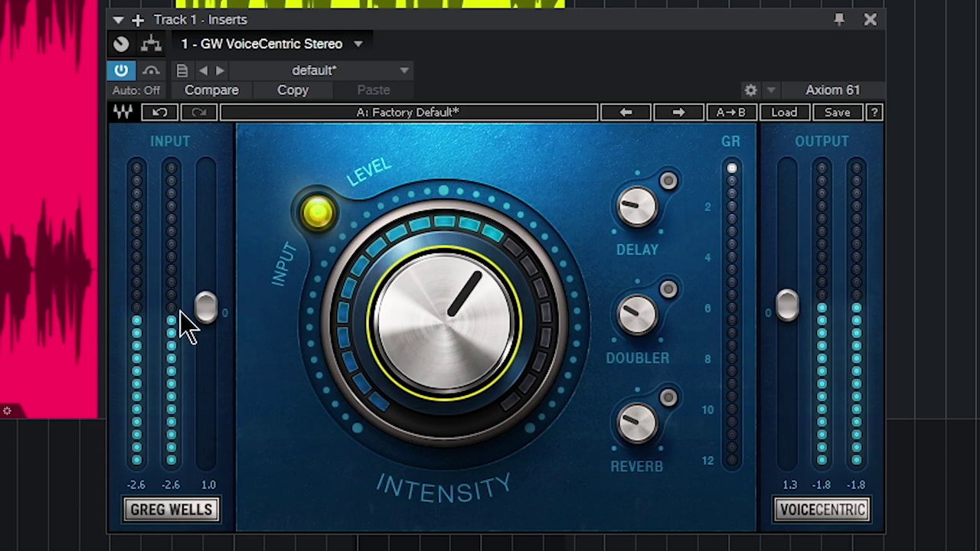
drag(441, 364, 441, 437)
mouse_move(447, 387)
mouse_down()
mouse_move(447, 349)
mouse_move(446, 381)
mouse_up()
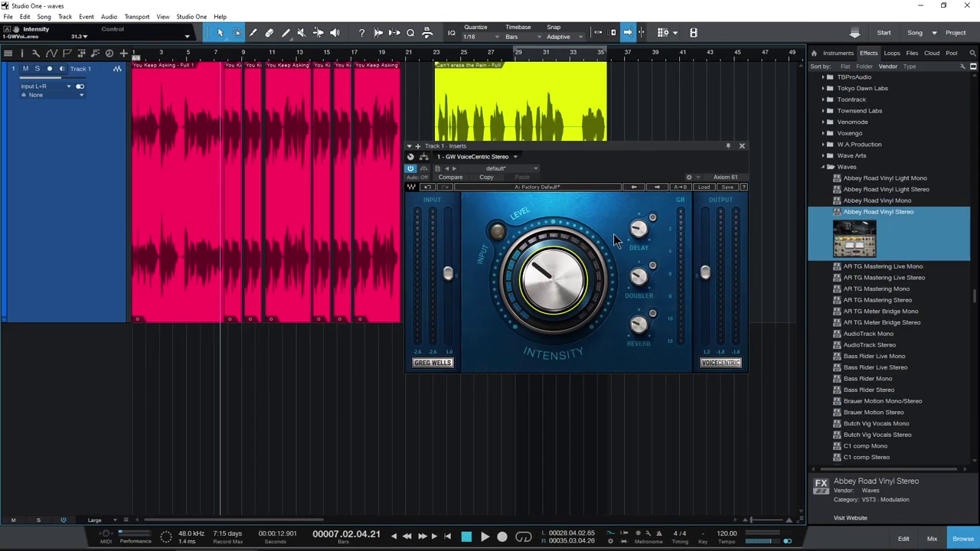
Step: Look through VoiceCentric's factory presets and close the list without loading one
click(702, 187)
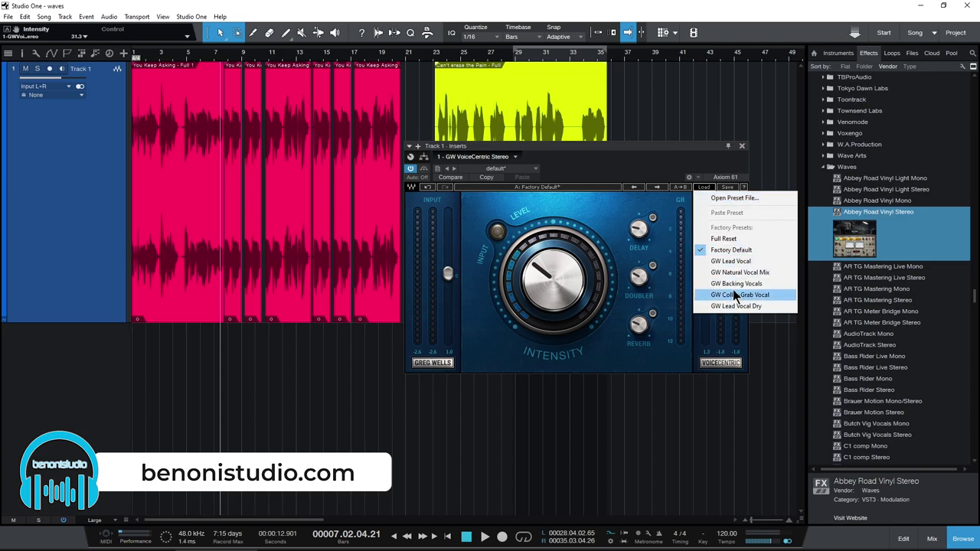
click(593, 209)
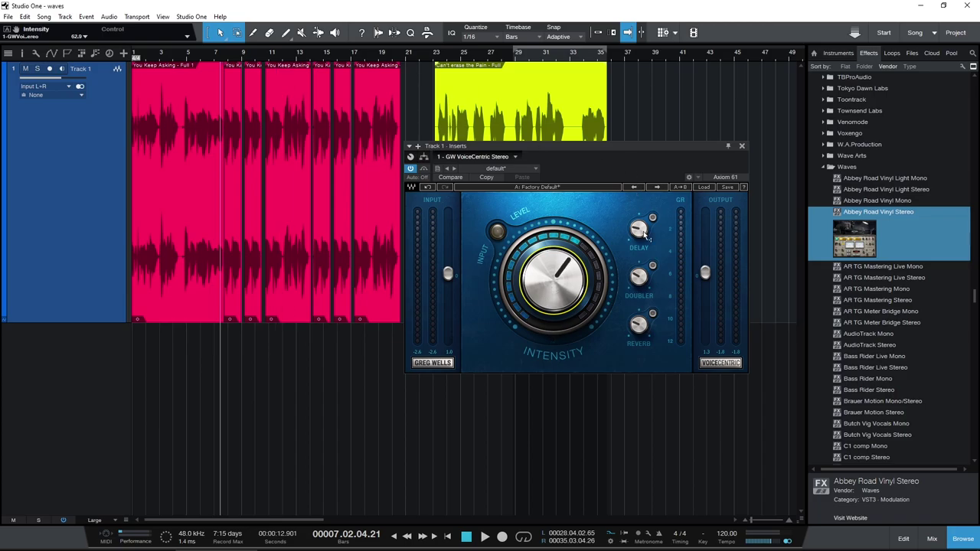
Step: Enable the Delay at -30.0 and raise its amount while the vocal plays
drag(638, 221, 638, 226)
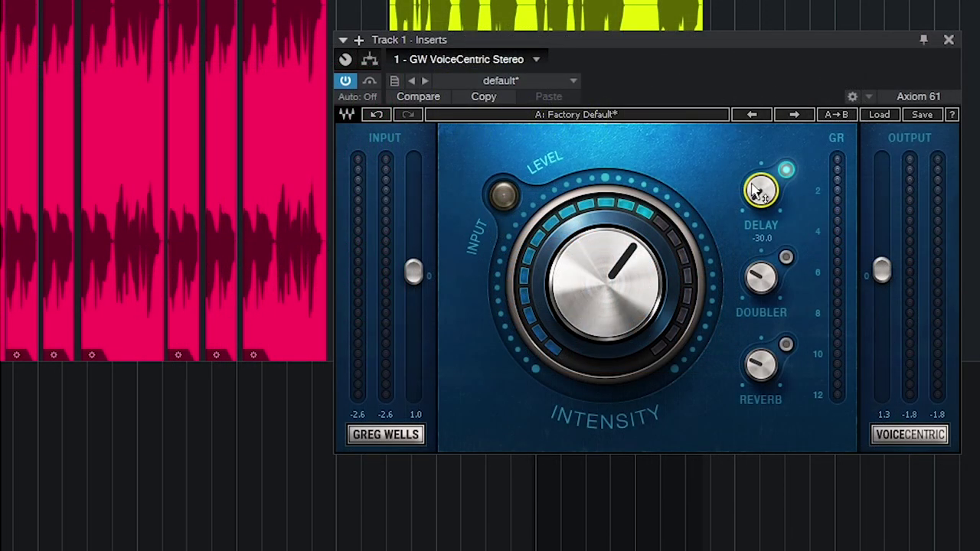
key(space)
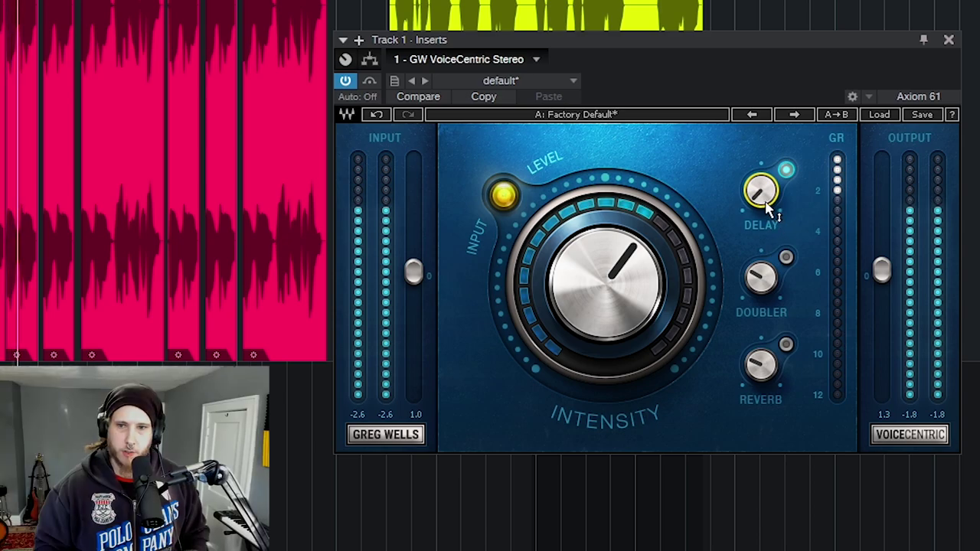
mouse_move(770, 211)
mouse_down()
mouse_move(770, 172)
mouse_move(763, 220)
mouse_move(764, 198)
mouse_up()
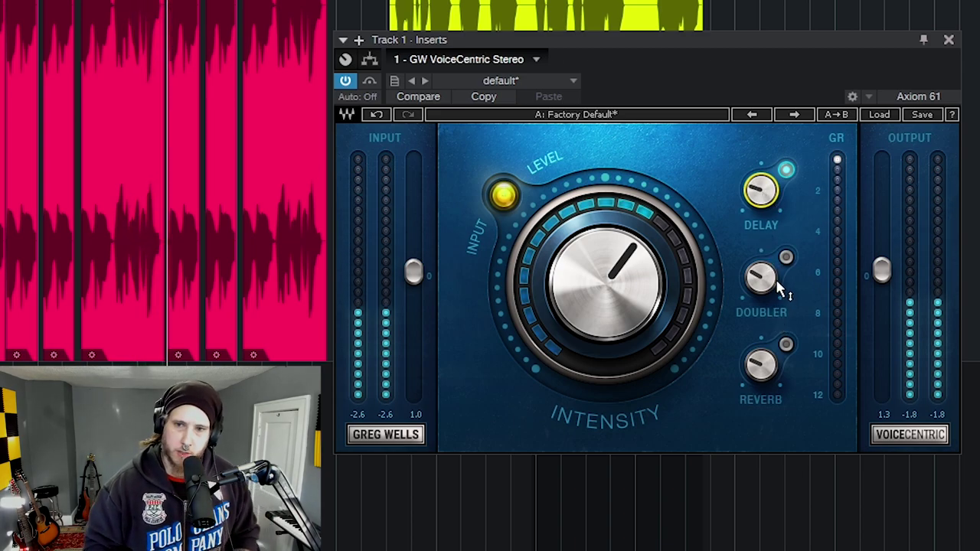
Step: Enable the Doubler in place of the Delay and turn its amount up to maximum while replaying the vocal
click(787, 258)
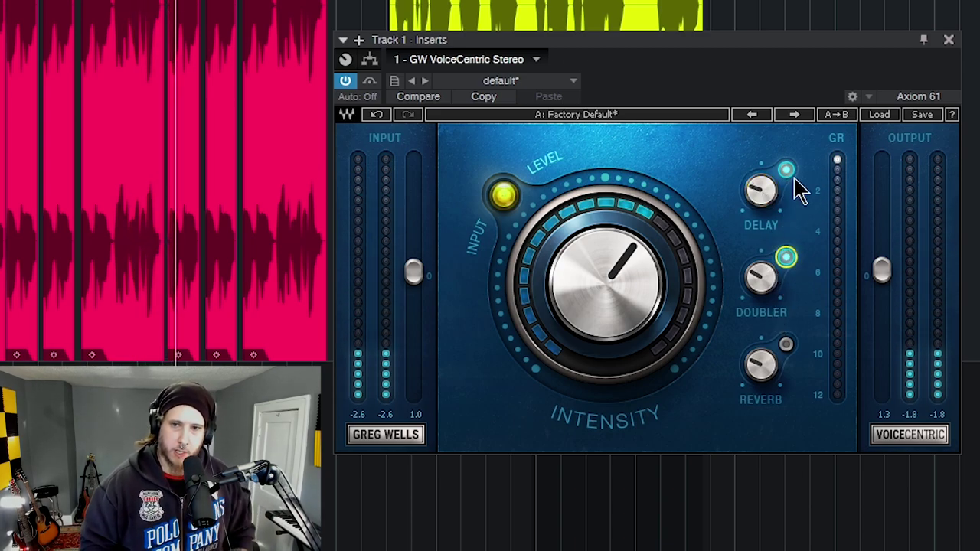
click(786, 170)
drag(97, 2, 175, 2)
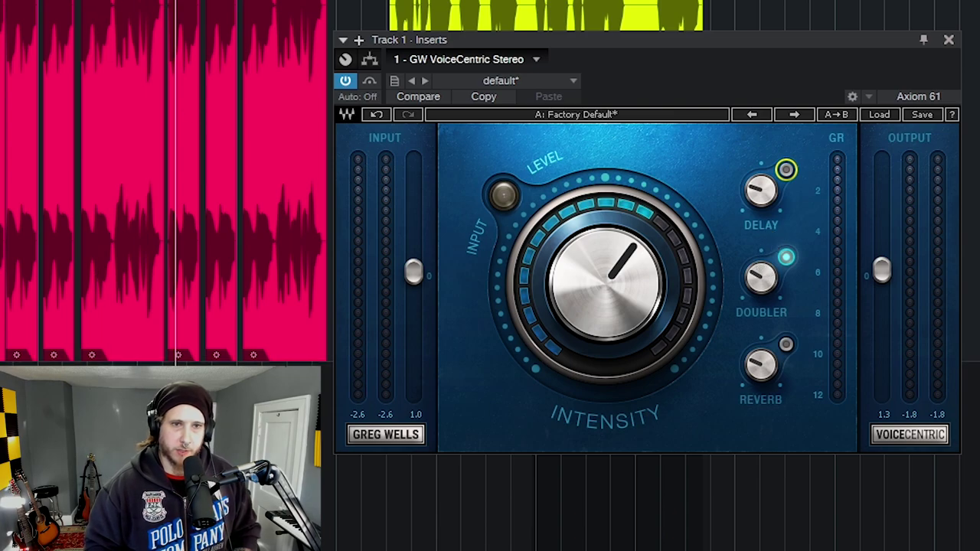
click(81, 2)
key(space)
mouse_move(762, 276)
mouse_down()
mouse_move(761, 287)
mouse_move(760, 262)
mouse_up()
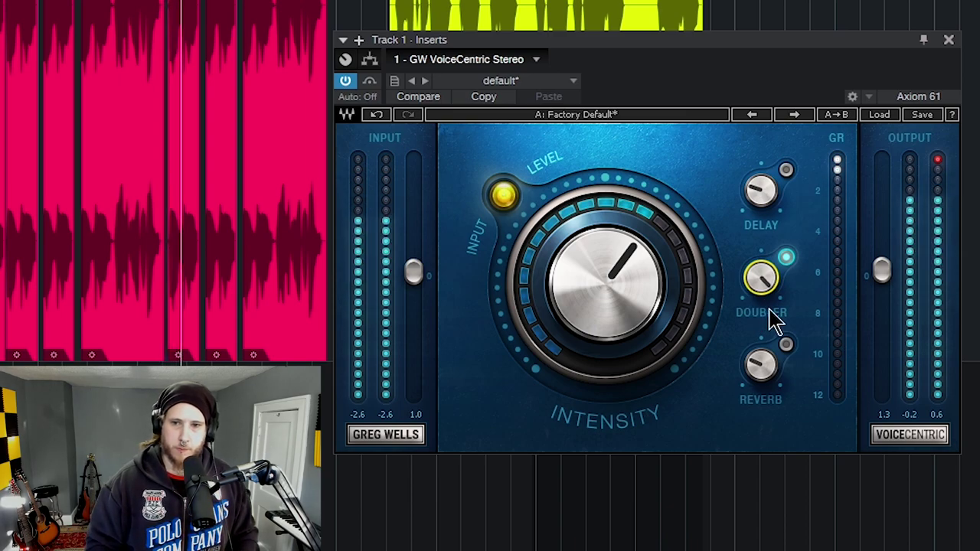
Step: Lower the Doubler amount to about -24.3 while the vocal plays and stop playback
mouse_move(763, 277)
mouse_down()
mouse_move(763, 295)
mouse_move(767, 274)
mouse_up()
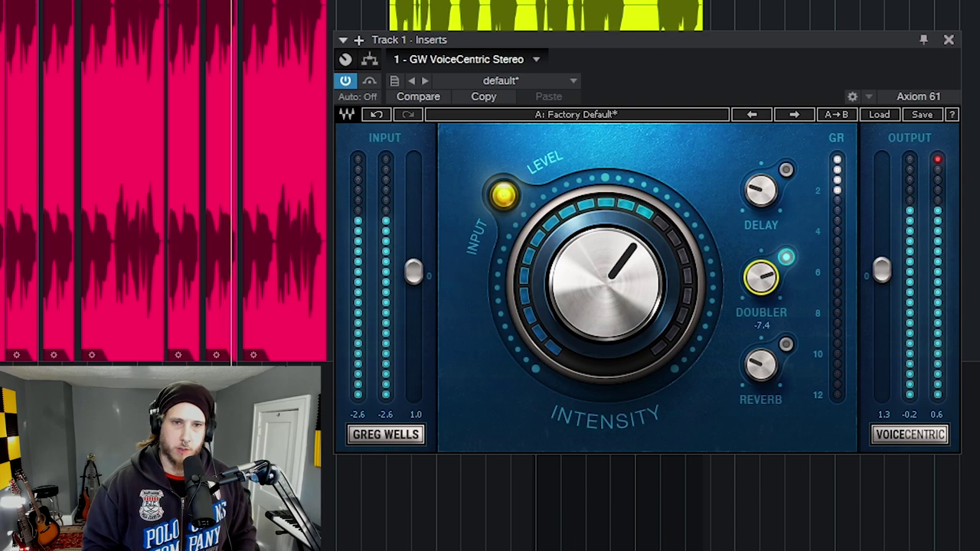
key(space)
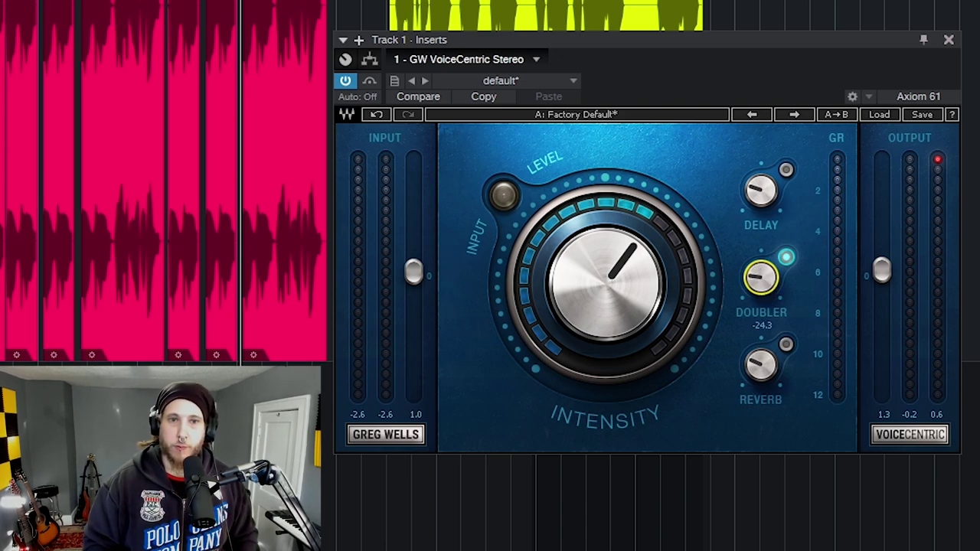
click(786, 172)
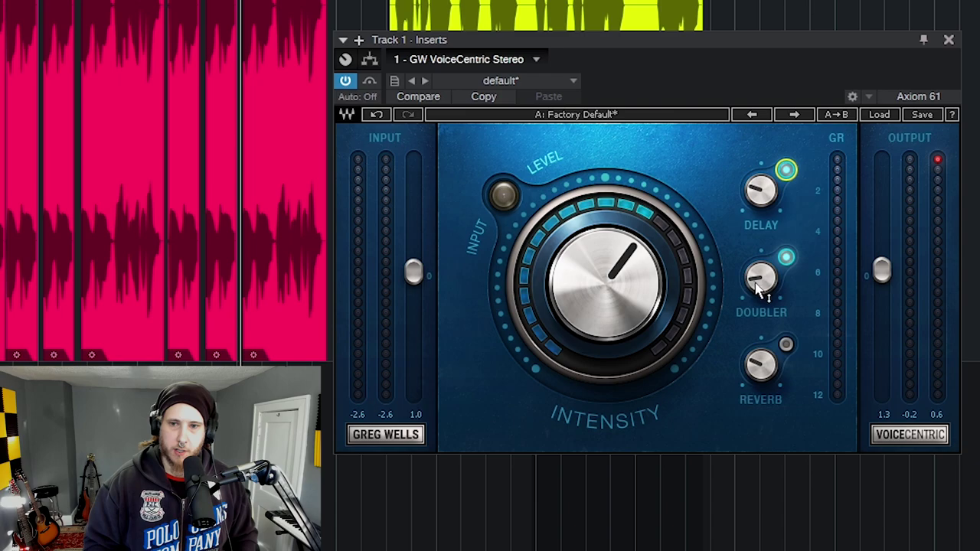
click(786, 171)
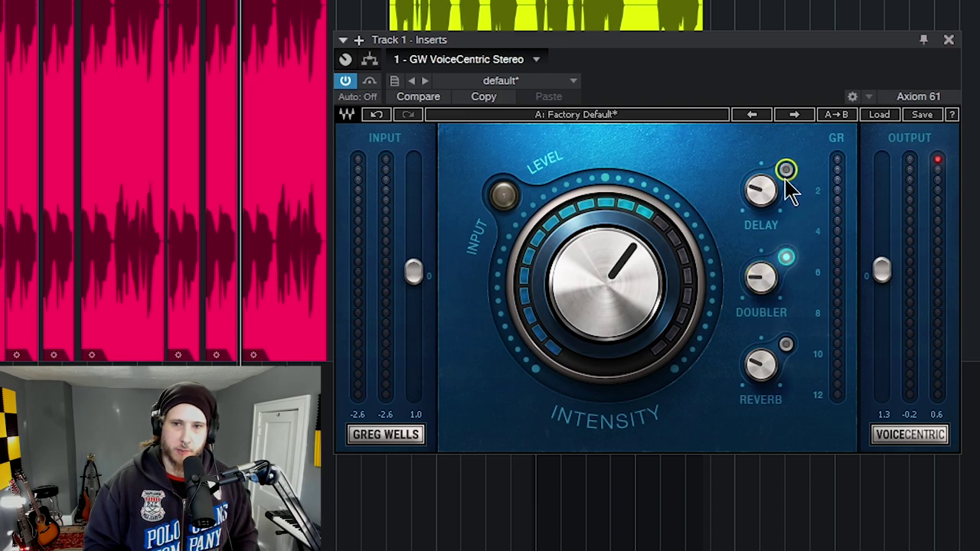
Step: Enable the Reverb in place of the Doubler and audition its amount at -28.1, at maximum, and at -21.8
click(787, 260)
click(787, 345)
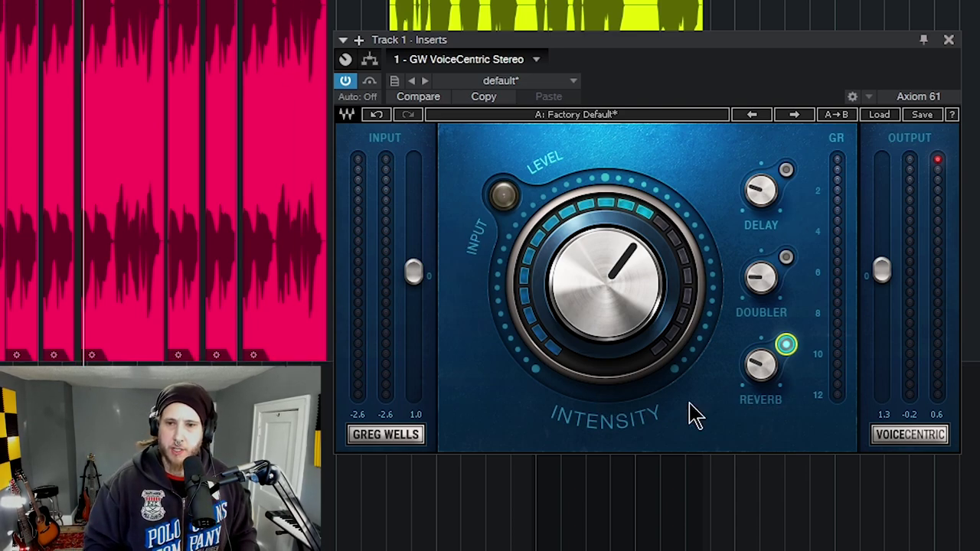
mouse_move(761, 369)
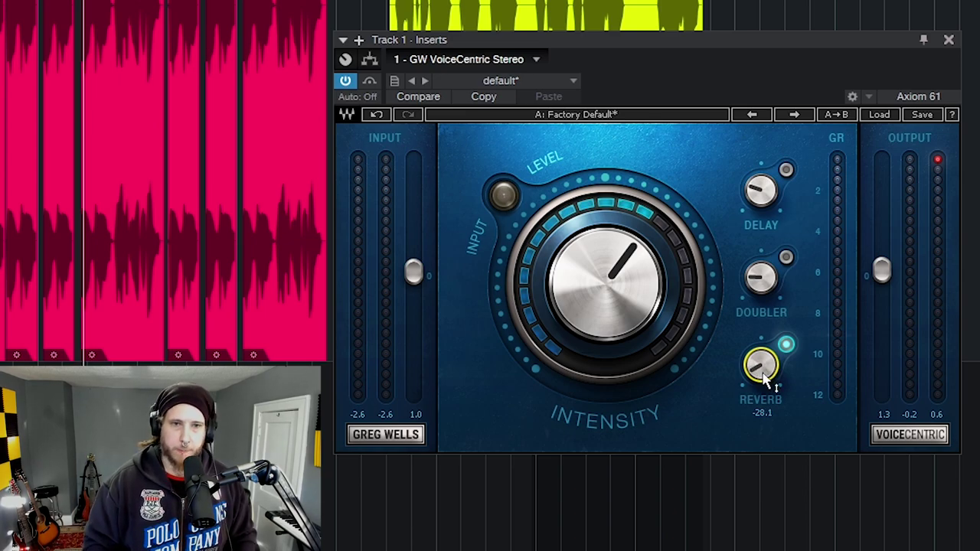
drag(756, 362, 755, 379)
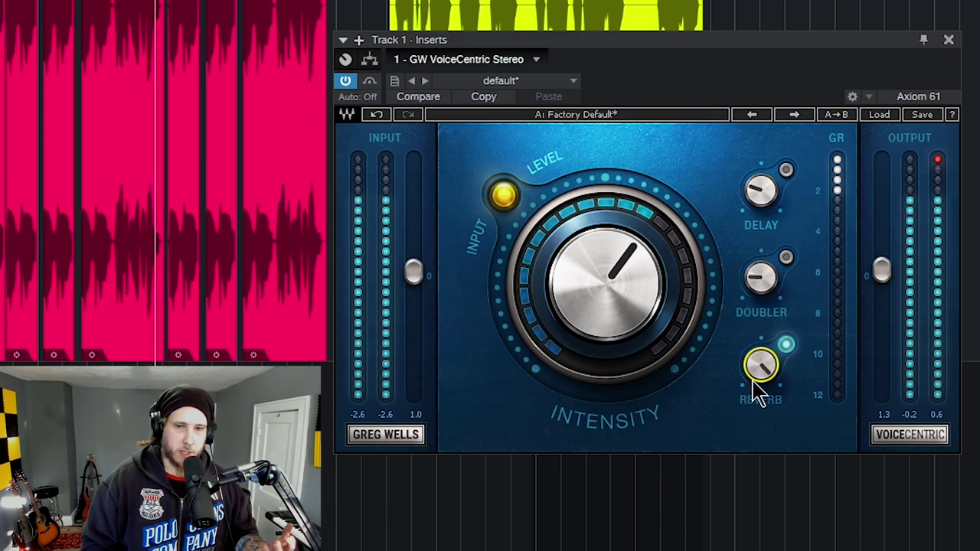
drag(754, 387, 759, 366)
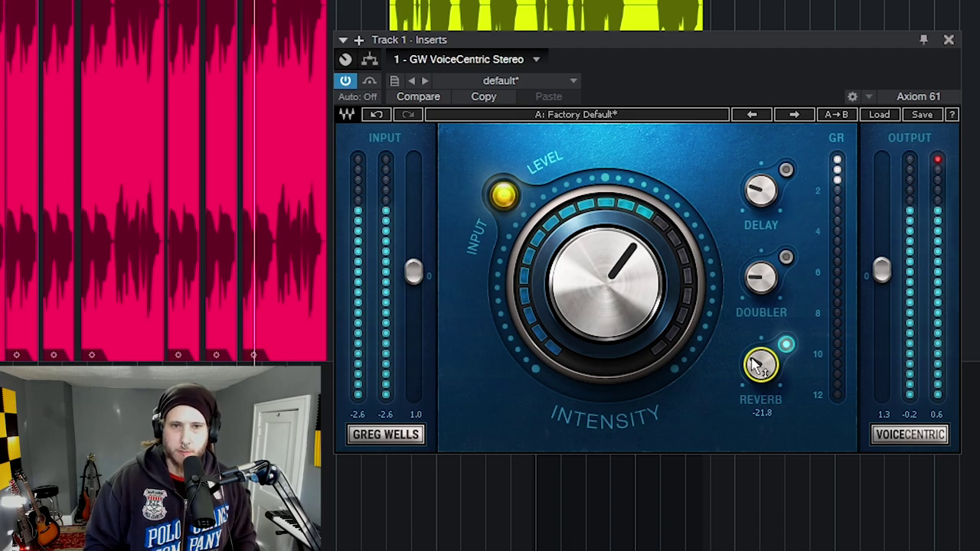
Step: Enable the Delay and Doubler alongside the Reverb and replay the vocal with all three effects on
drag(635, 282, 626, 275)
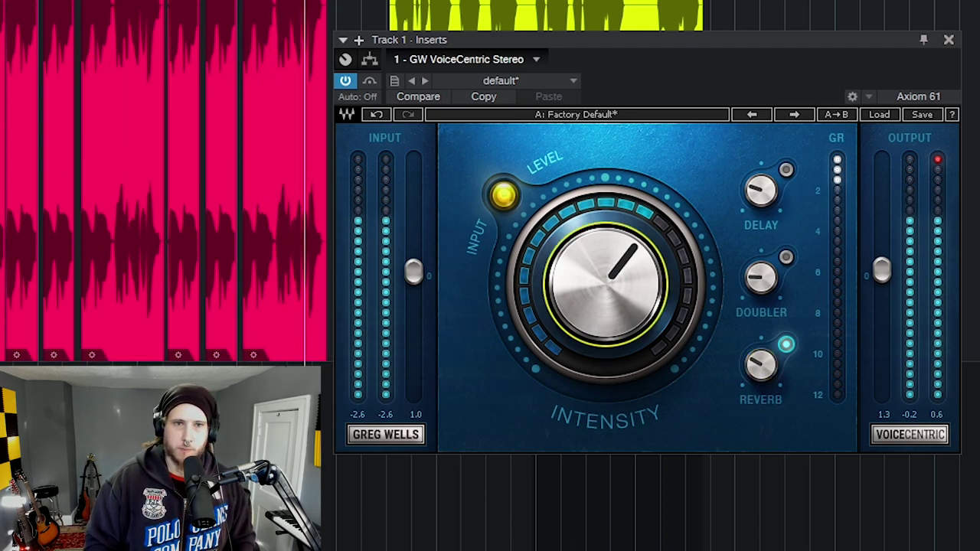
click(786, 170)
click(787, 258)
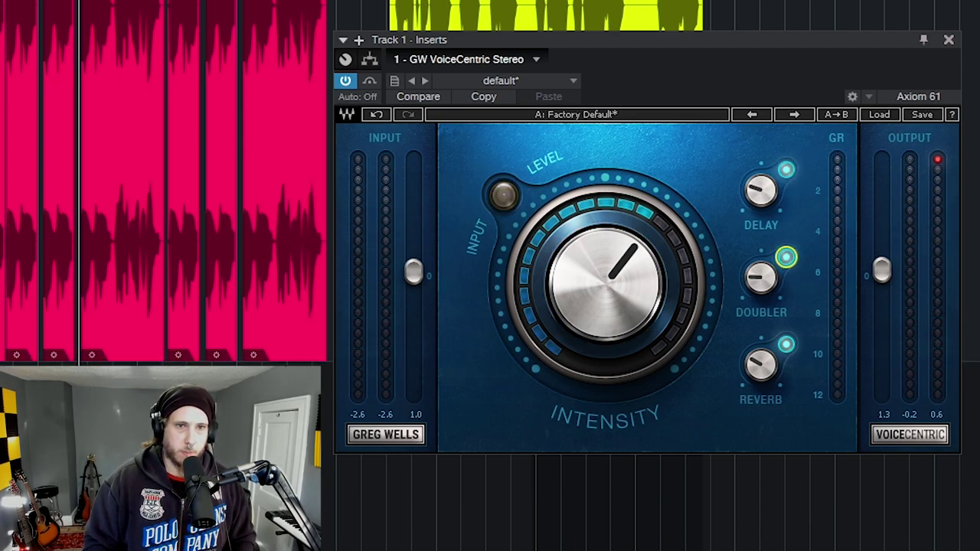
key(space)
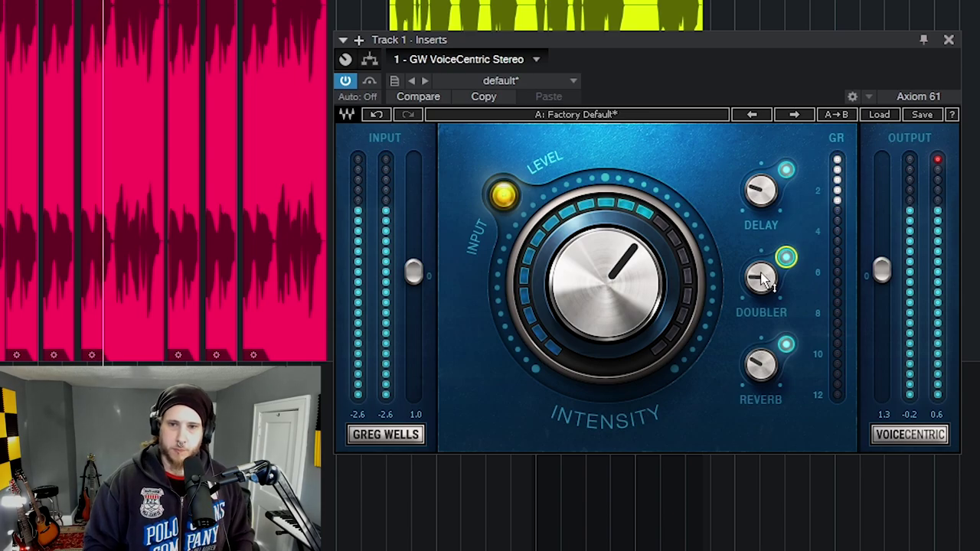
click(762, 279)
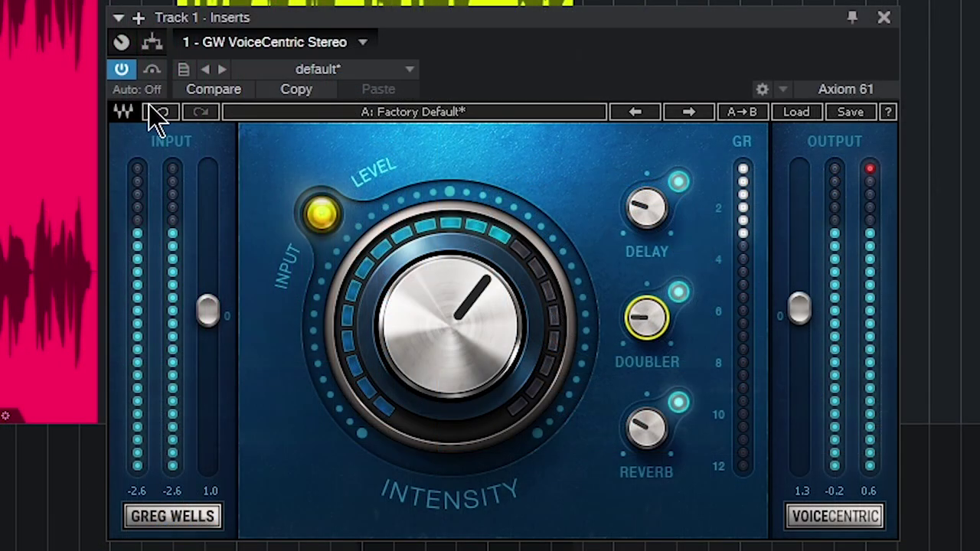
Step: Compare the playing vocal with VoiceCentric bypassed and active, and slightly reduce the Delay amount
click(123, 70)
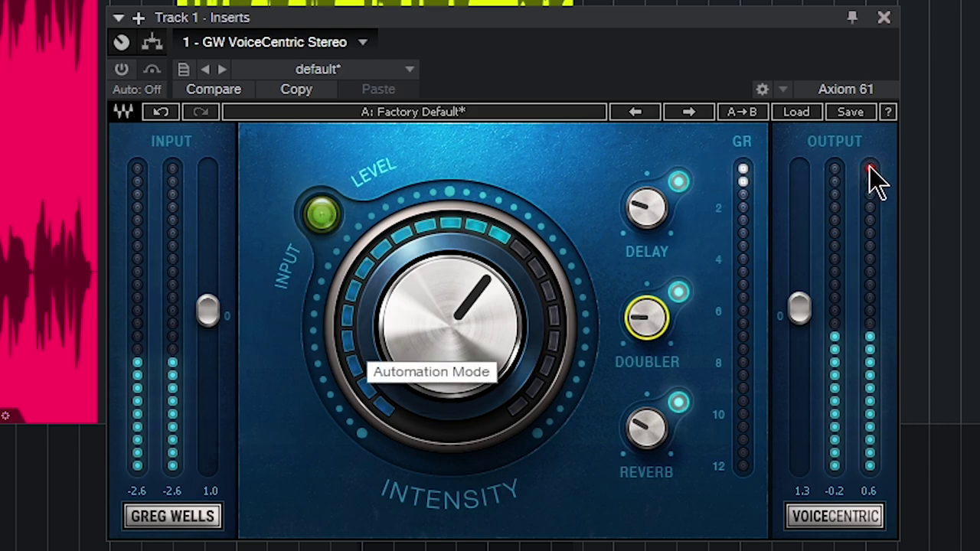
click(121, 69)
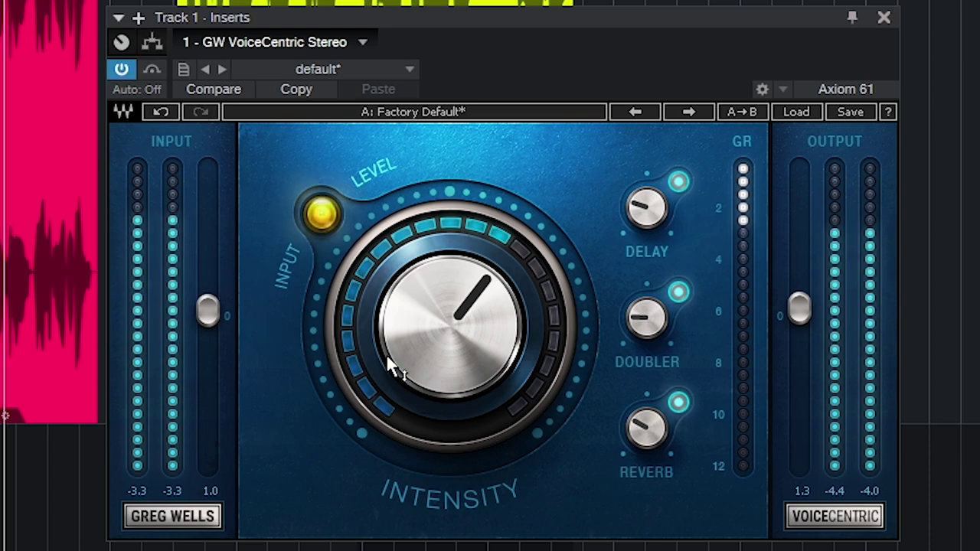
drag(641, 207, 641, 212)
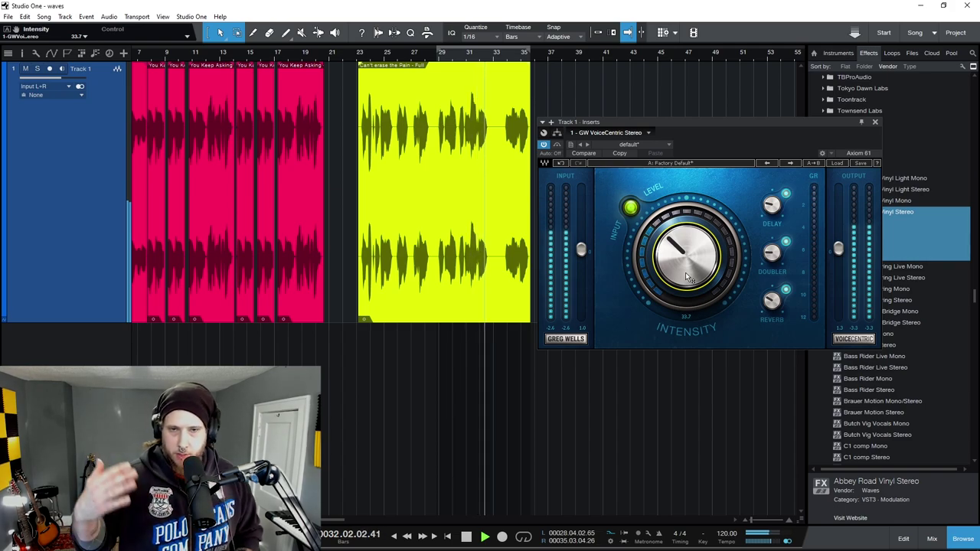
Step: Replay the yellow vocal clip to compare it with VoiceCentric bypassed and switched back on
key(space)
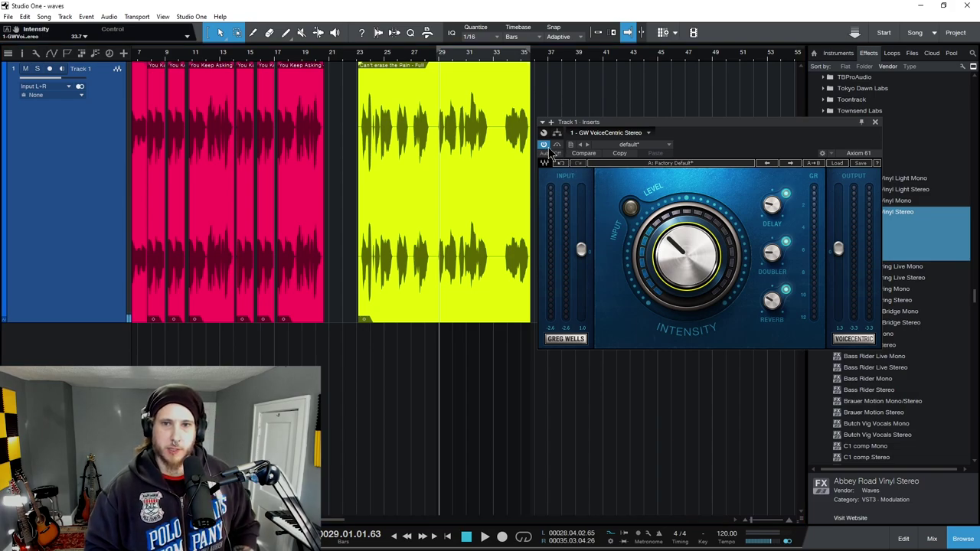
key(space)
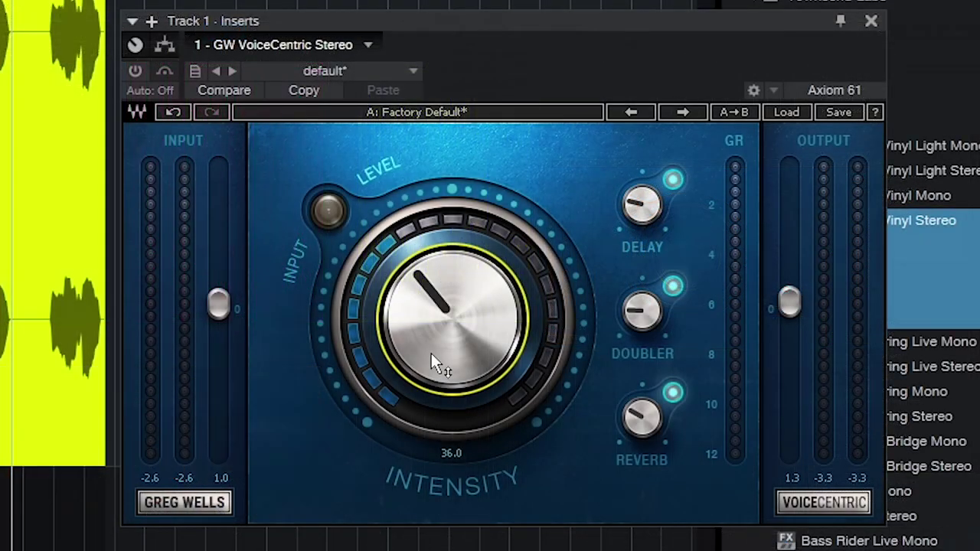
click(135, 71)
Step: Raise Intensity to maximum, lower it to 85.2, and settle it at about 62.5
drag(390, 364, 390, 291)
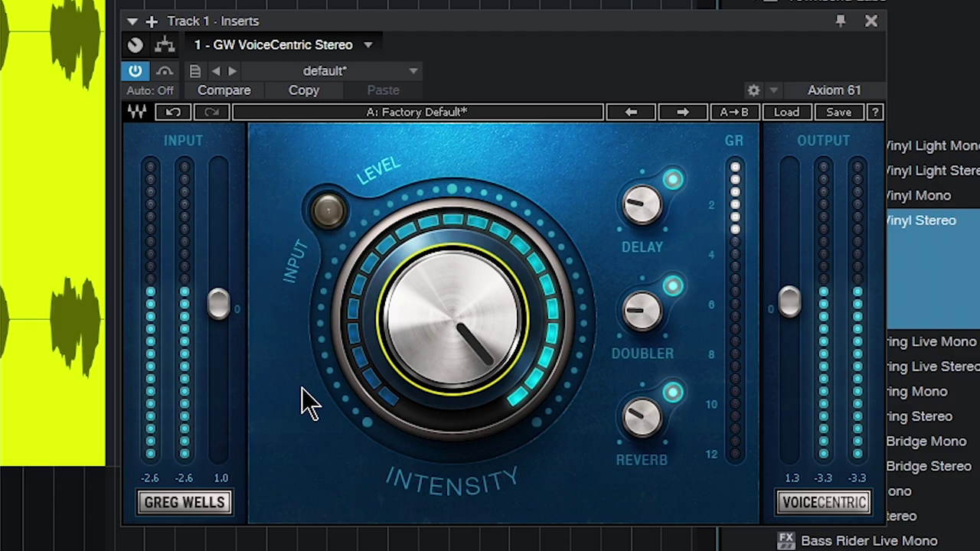
mouse_move(496, 318)
mouse_down()
mouse_move(496, 352)
mouse_move(496, 334)
mouse_up()
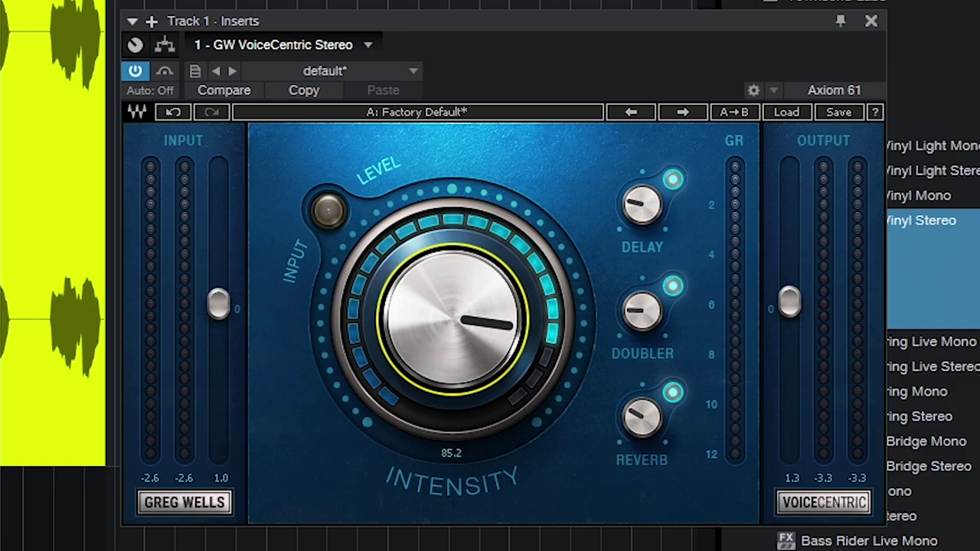
mouse_move(496, 322)
mouse_down()
mouse_move(496, 359)
mouse_move(496, 308)
mouse_move(481, 313)
mouse_move(481, 351)
mouse_move(481, 323)
mouse_up()
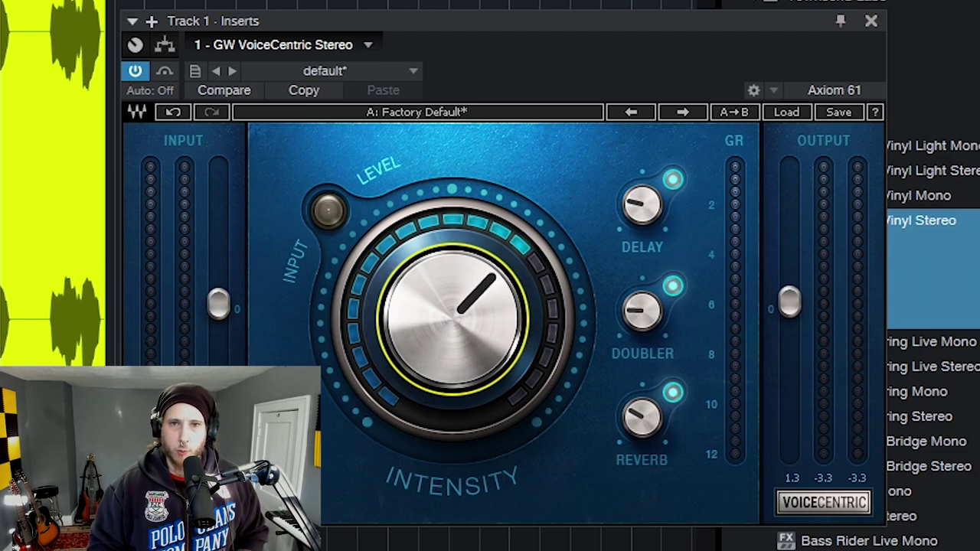
drag(453, 305, 453, 309)
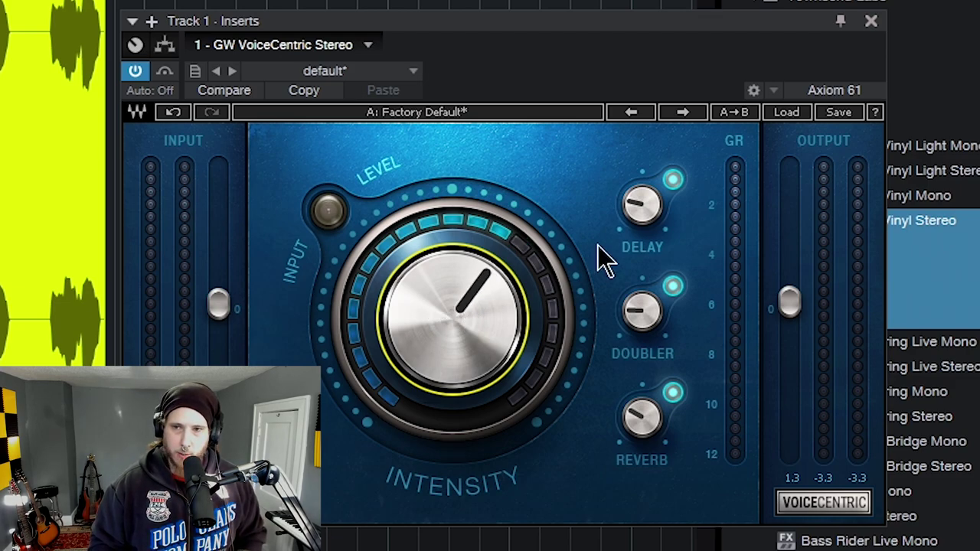
Step: Raise the Doubler amount slightly and replay the vocal, comparing it with VoiceCentric bypassed and active
drag(641, 203, 641, 205)
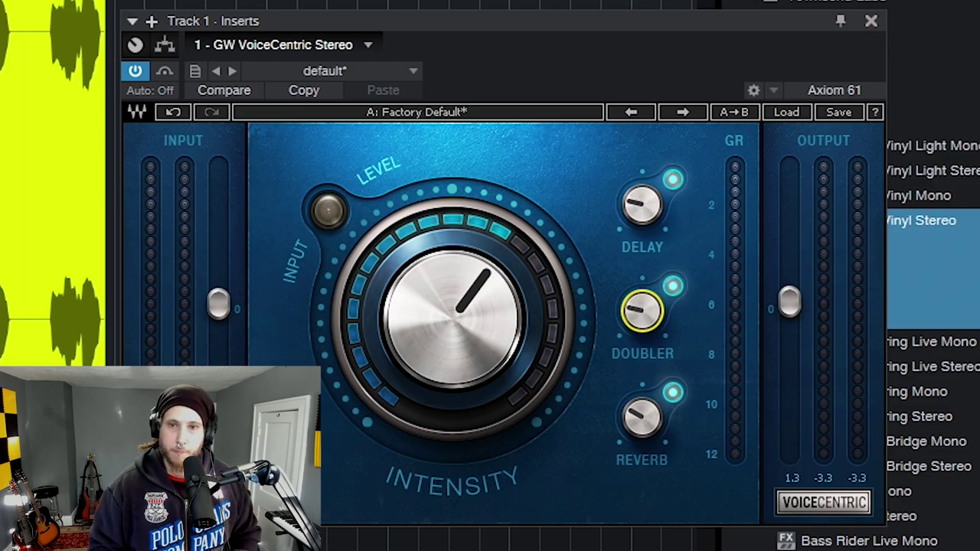
key(space)
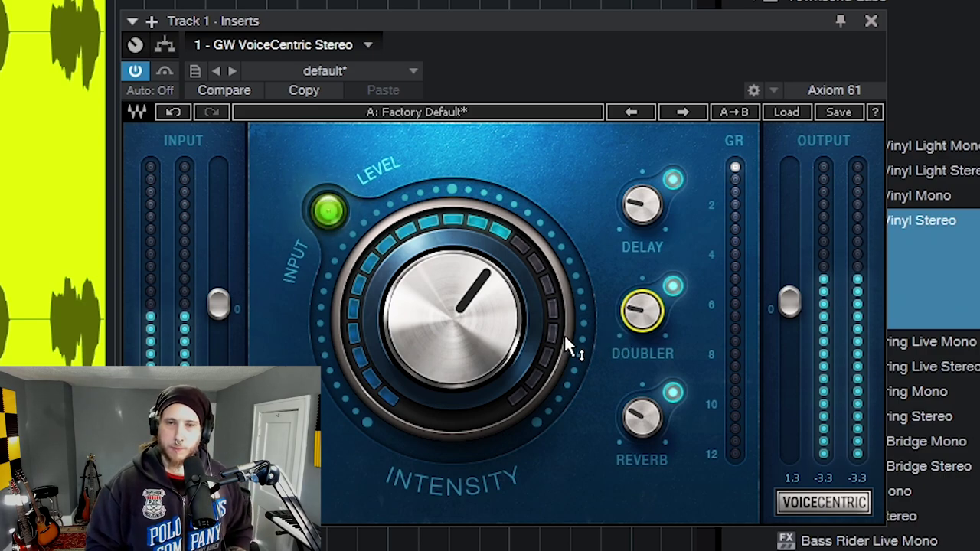
mouse_move(565, 337)
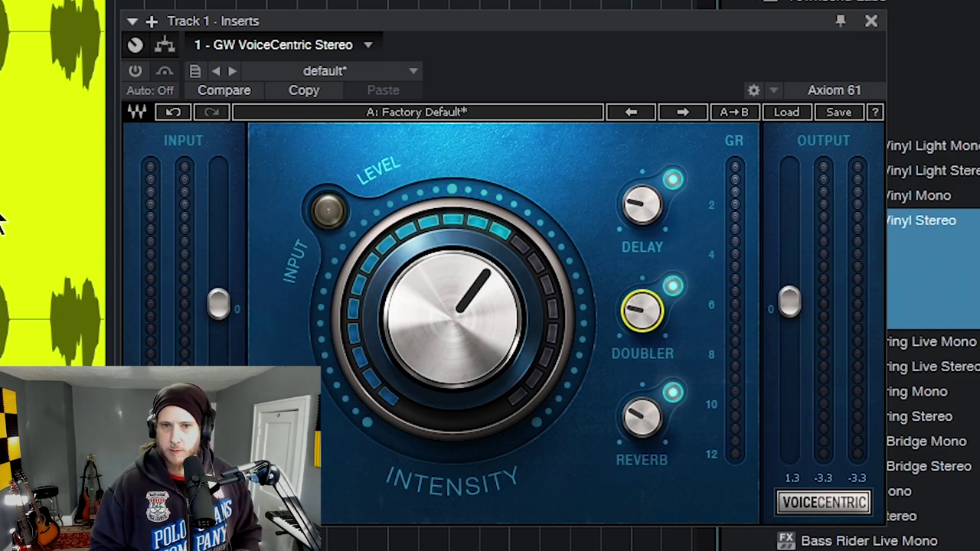
click(135, 71)
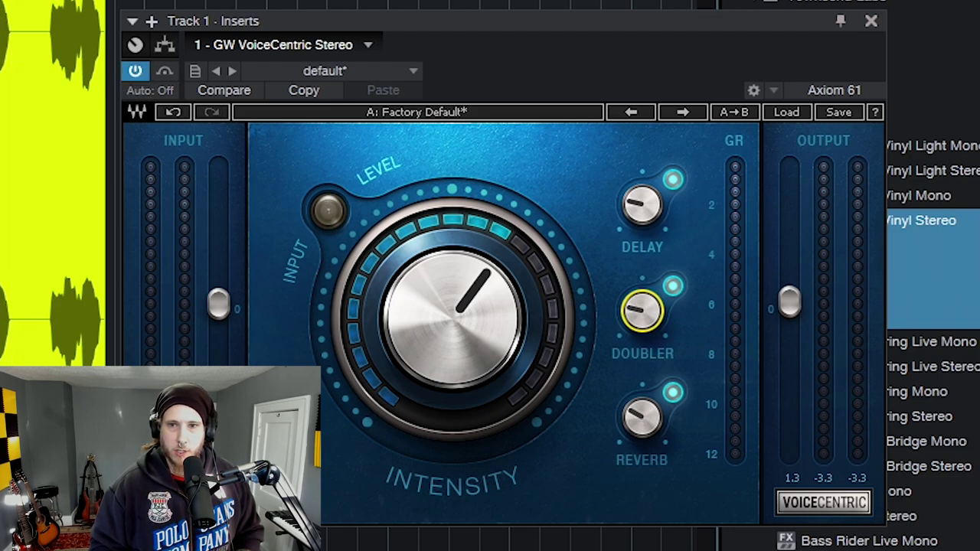
click(450, 288)
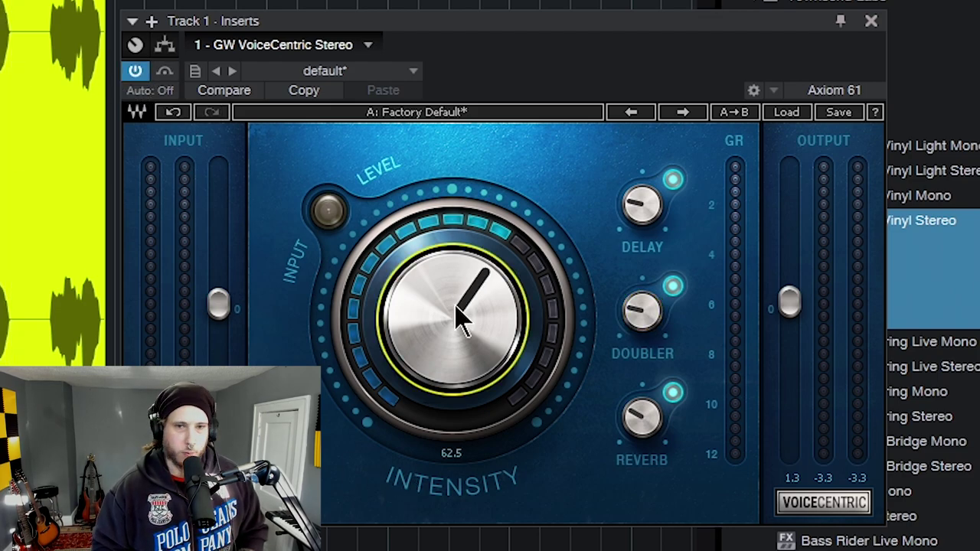